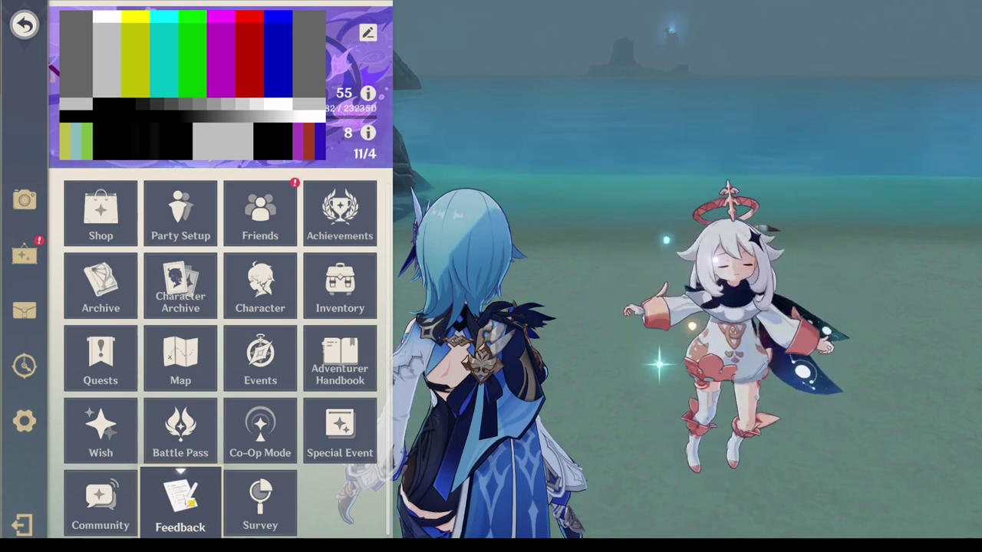
Go to the customer-service page and view the ticket history, which shows 0 issues.
{"action": "left_click", "coordinate": [192, 521]}
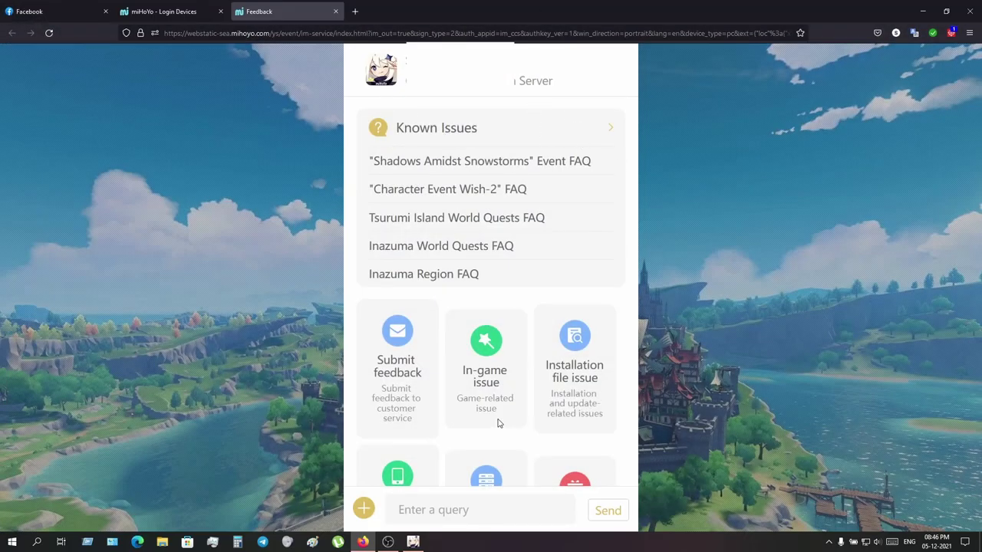
{"action": "scroll", "coordinate": [460, 406], "scroll_direction": "down", "scroll_amount": 2}
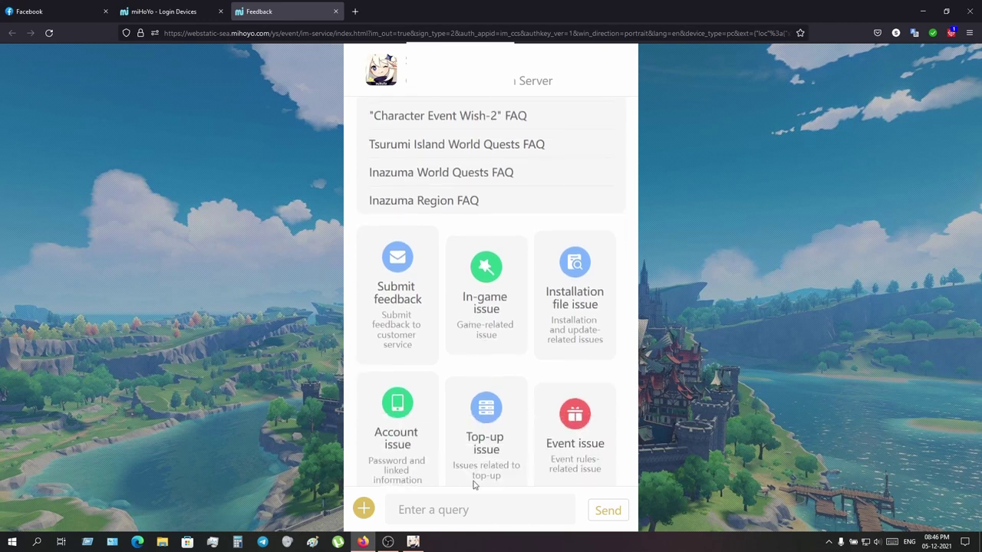
{"action": "left_click", "coordinate": [364, 510]}
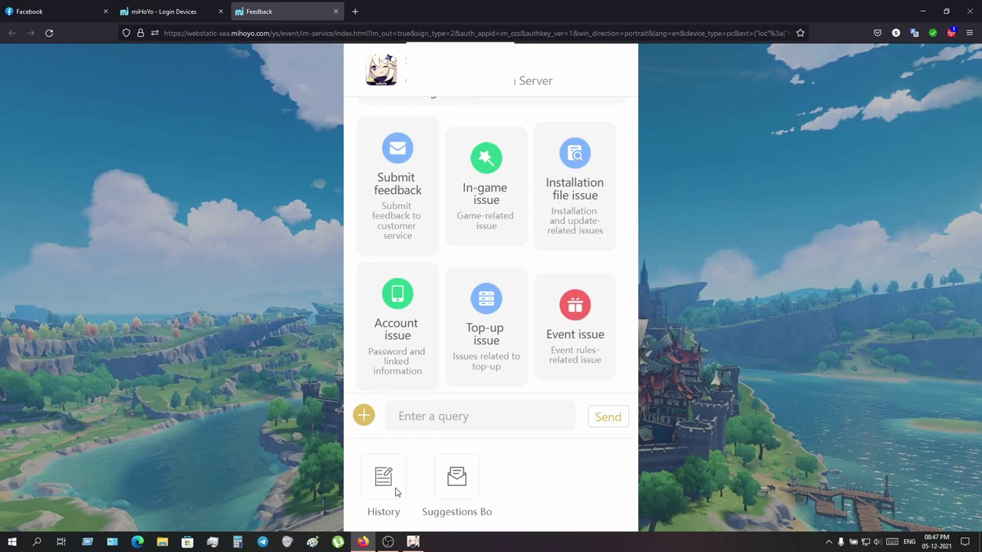
{"action": "left_click", "coordinate": [396, 491]}
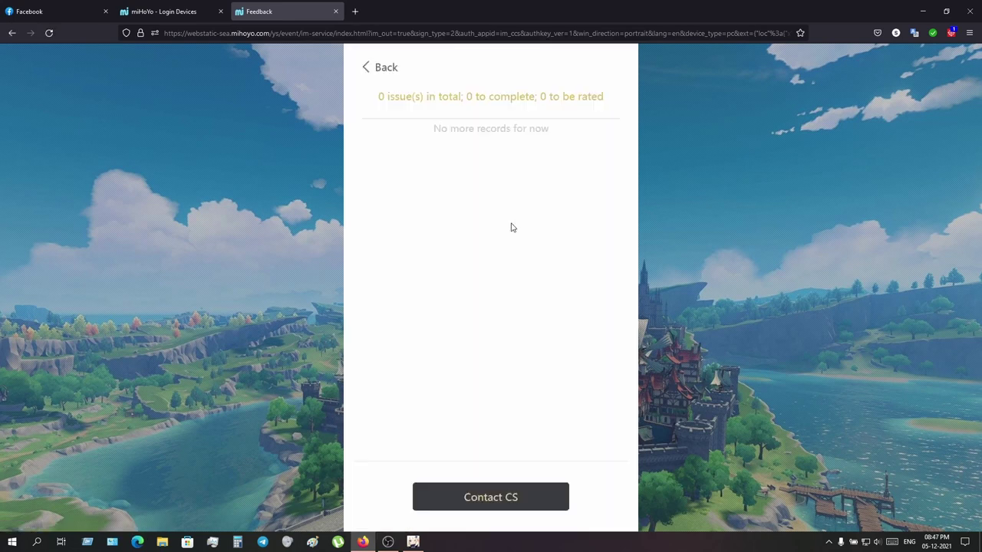
Start a new customer-service ticket using Contact CS on the history page.
{"action": "left_click", "coordinate": [492, 500]}
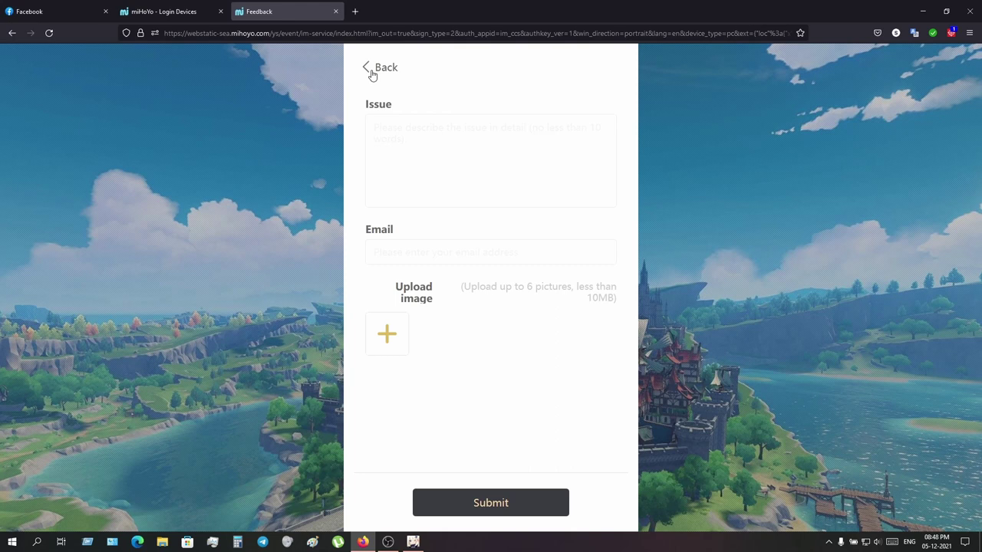
Switch to the miHoYo Account Information tab showing username, user ID, mobile and email.
{"action": "left_click", "coordinate": [165, 11]}
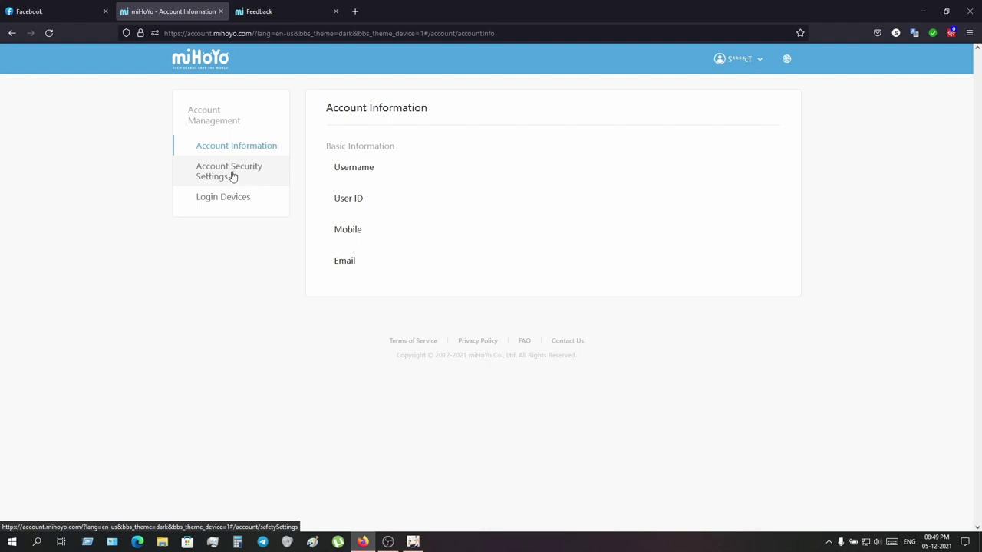
Check the linked accounts under Account Security Settings, then view the PC and Android login devices.
{"action": "left_click", "coordinate": [233, 175]}
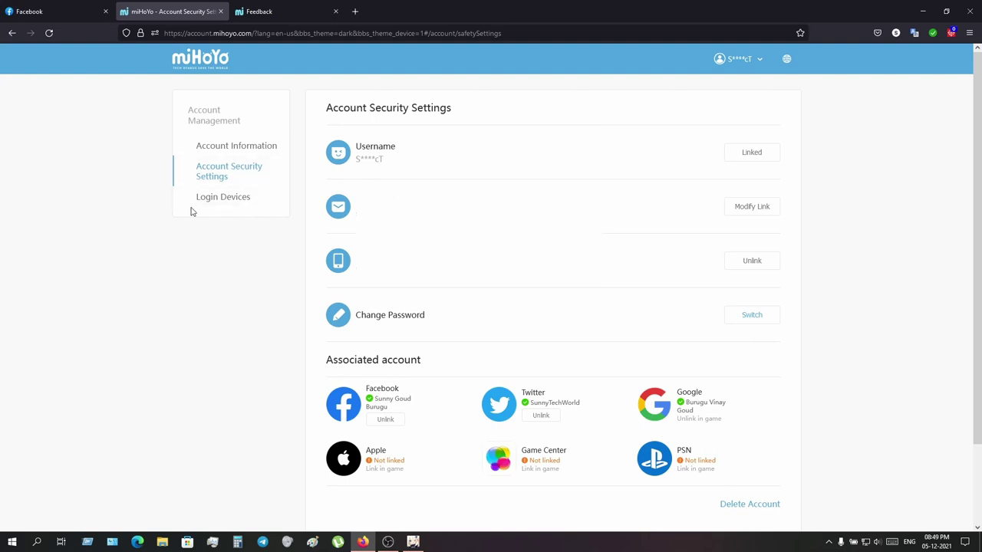
{"action": "left_click", "coordinate": [217, 201]}
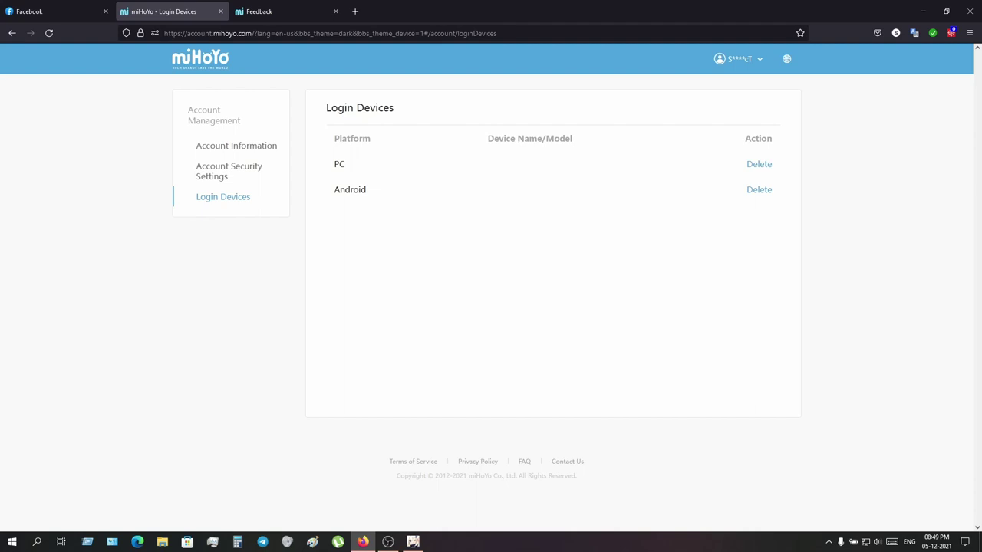
Return to Account Security Settings to see the linked accounts again.
{"action": "left_click", "coordinate": [245, 178]}
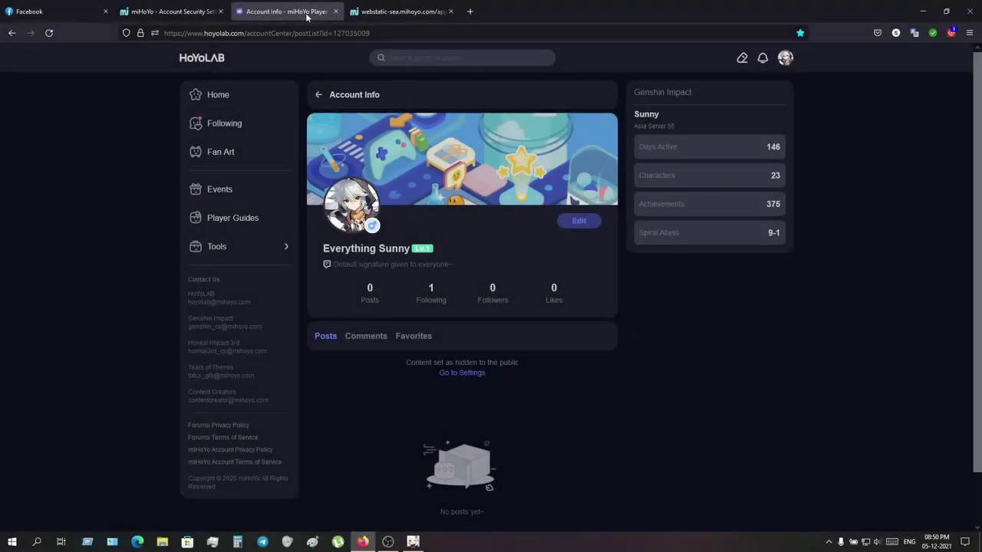
Open the HoYoLAB avatar menu and switch to the game records tab.
{"action": "left_click", "coordinate": [784, 60]}
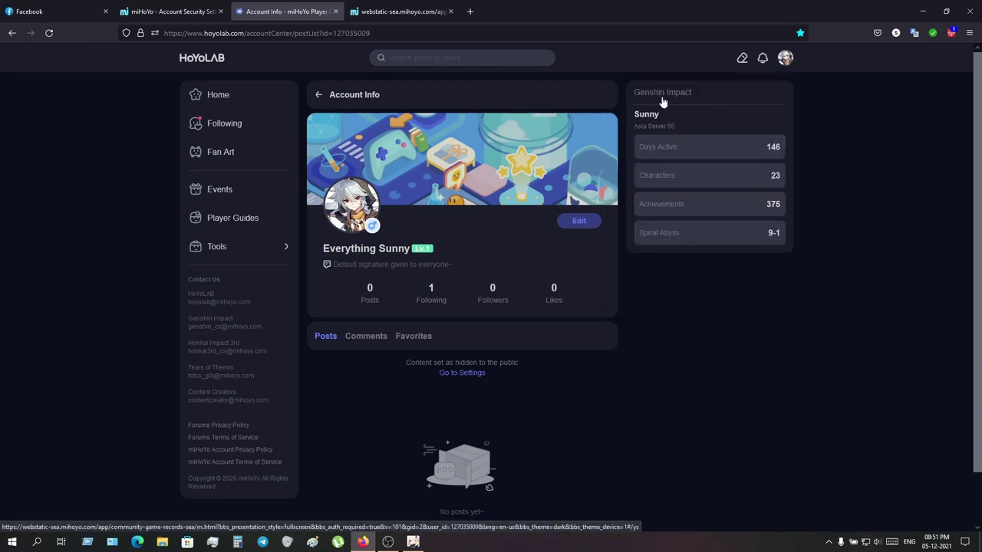
{"action": "left_click", "coordinate": [412, 12]}
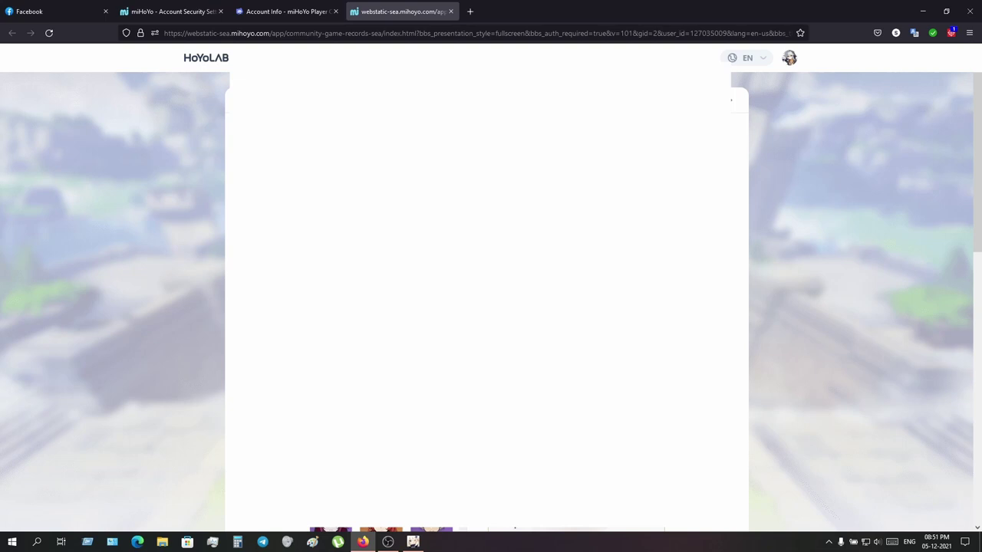
{"action": "scroll", "coordinate": [487, 299], "scroll_direction": "down", "scroll_amount": 3}
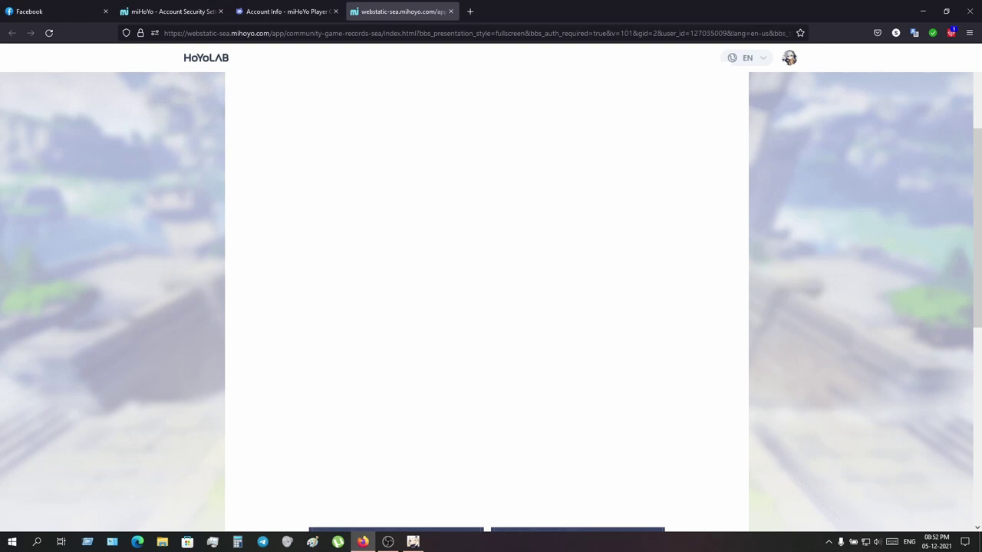
{"action": "scroll", "coordinate": [736, 368], "scroll_direction": "down", "scroll_amount": 5}
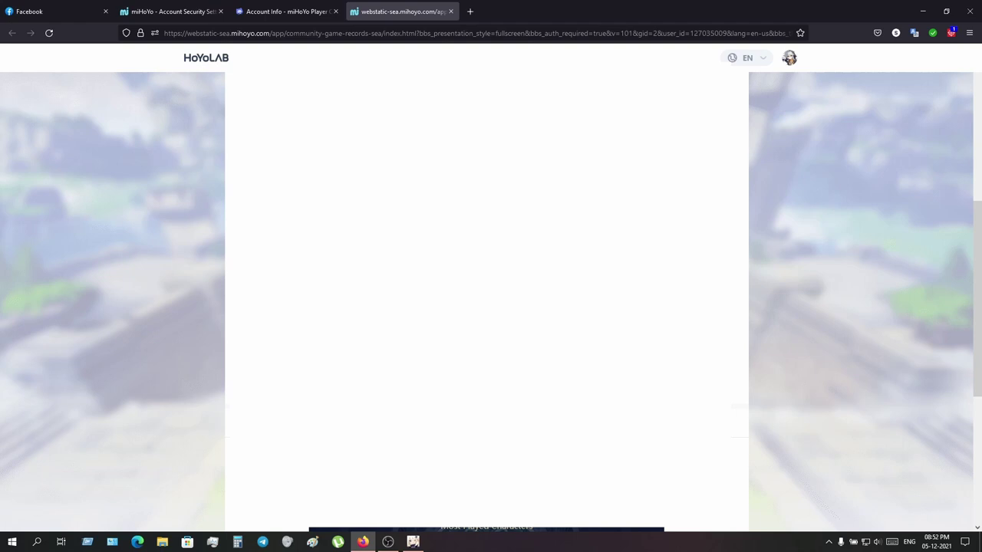
{"action": "scroll", "coordinate": [487, 299], "scroll_direction": "down", "scroll_amount": 3}
{"action": "scroll", "coordinate": [487, 299], "scroll_direction": "down", "scroll_amount": 3}
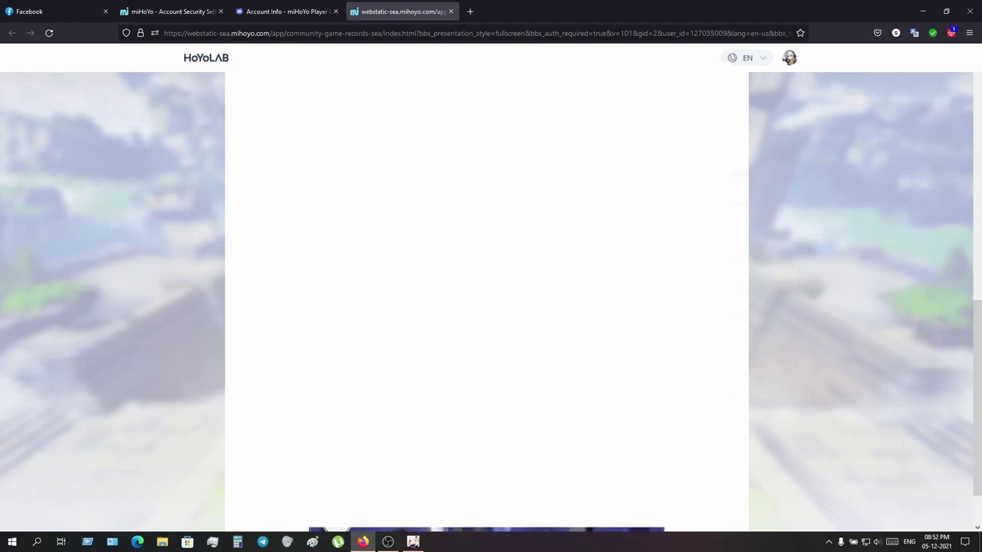
{"action": "scroll", "coordinate": [487, 299], "scroll_direction": "down", "scroll_amount": 3}
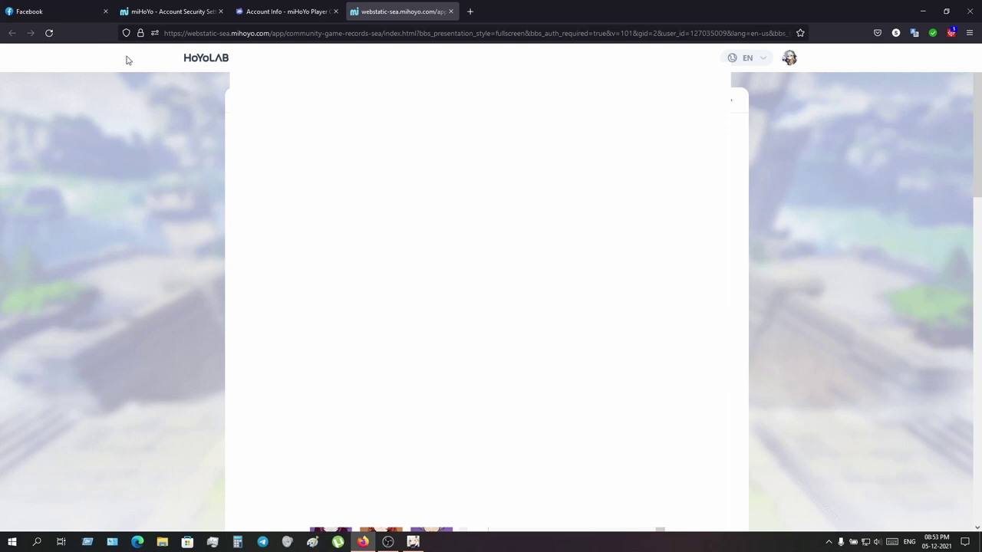
On Facebook, reach the Settings page through the account menu's Settings & privacy.
{"action": "left_click", "coordinate": [49, 14]}
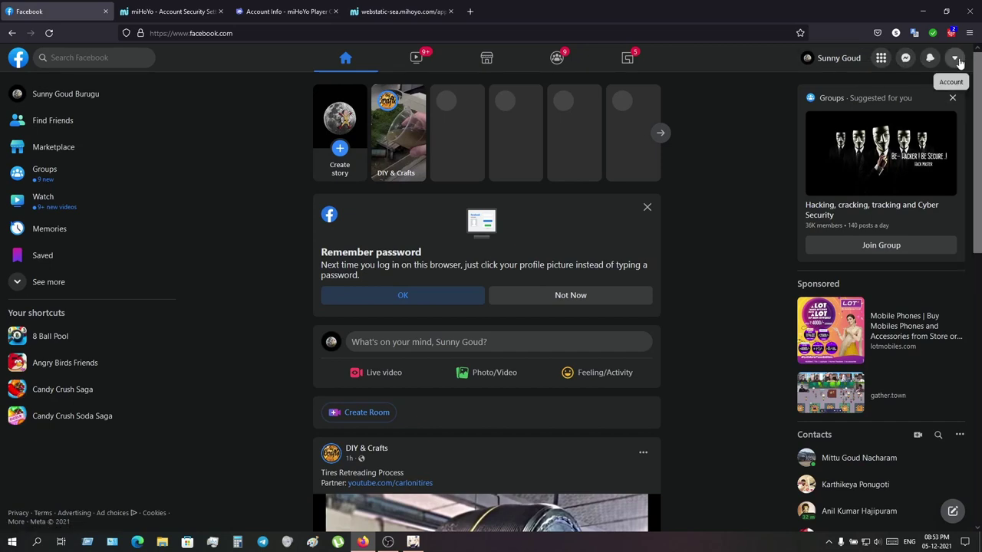
{"action": "left_click", "coordinate": [956, 60]}
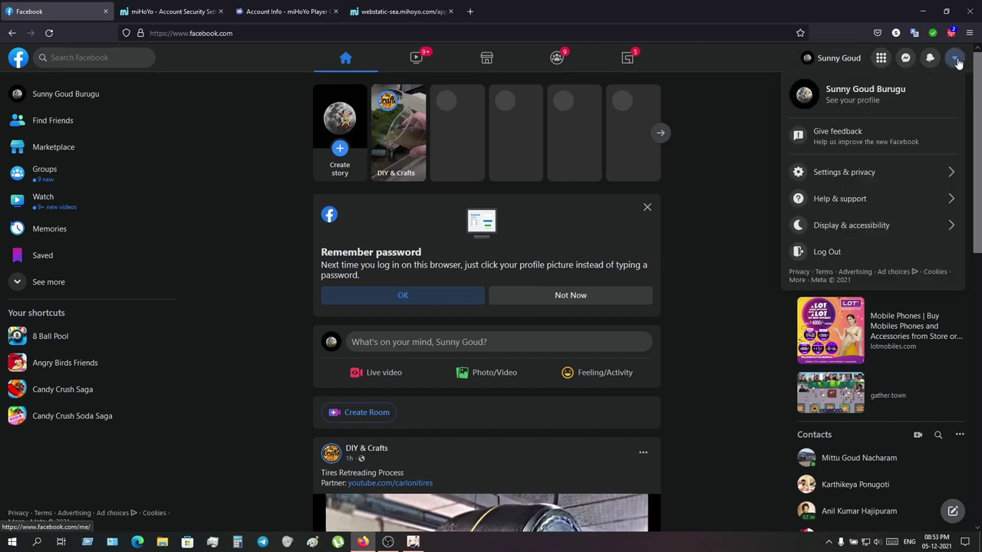
{"action": "left_click", "coordinate": [844, 182]}
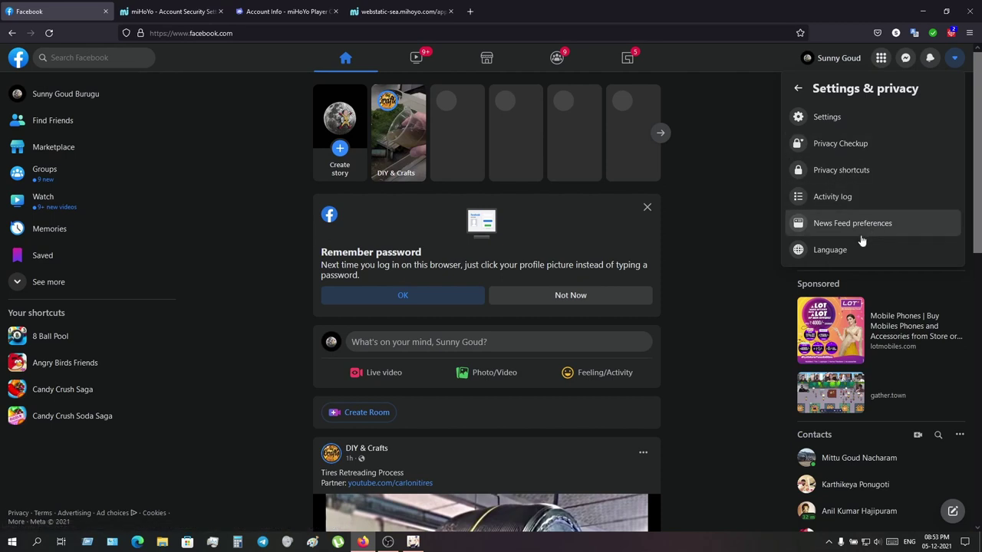
{"action": "left_click", "coordinate": [835, 119]}
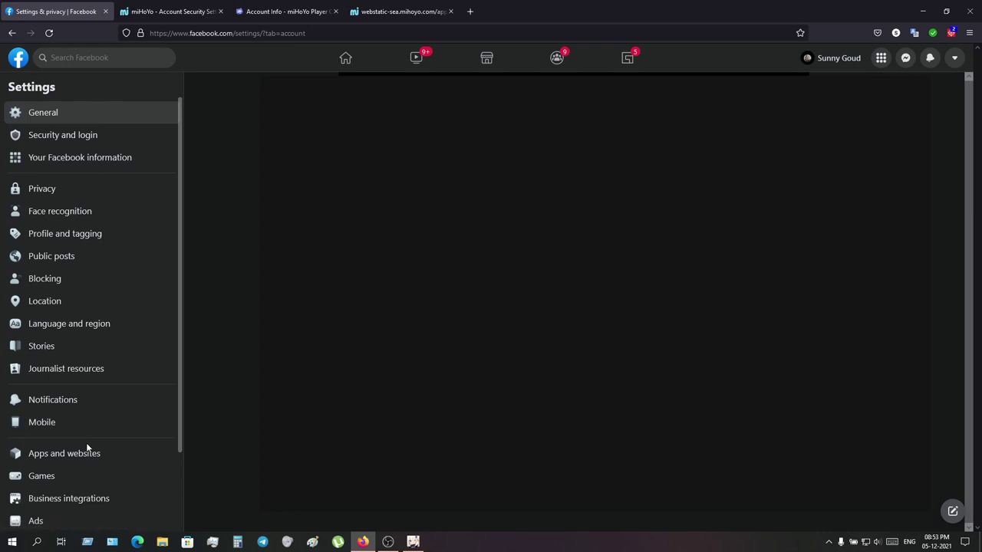
Show Facebook's Apps and websites section and scroll through the connected apps.
{"action": "left_click", "coordinate": [89, 457]}
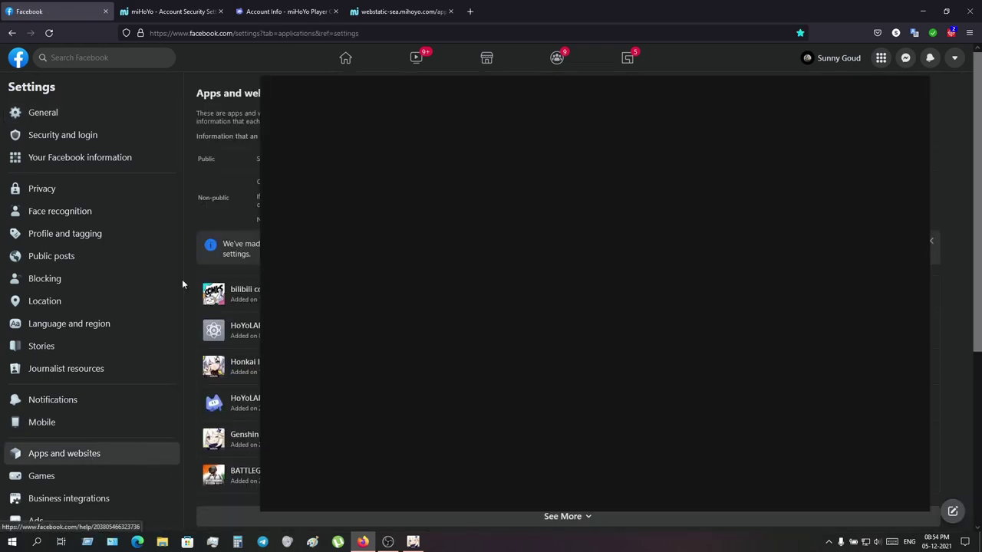
{"action": "scroll", "coordinate": [568, 307], "scroll_direction": "down", "scroll_amount": 3}
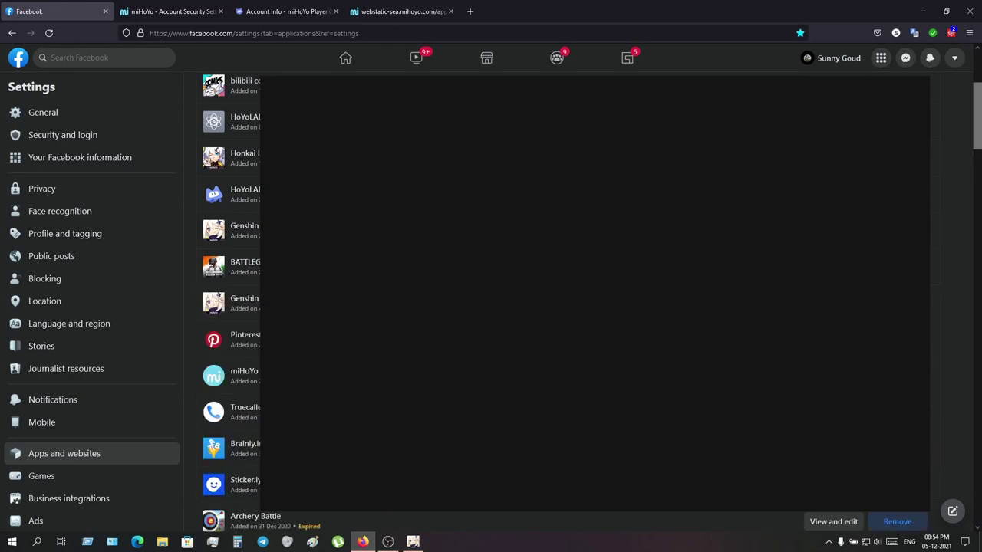
{"action": "scroll", "coordinate": [568, 306], "scroll_direction": "down", "scroll_amount": 2}
{"action": "scroll", "coordinate": [567, 307], "scroll_direction": "down", "scroll_amount": 2}
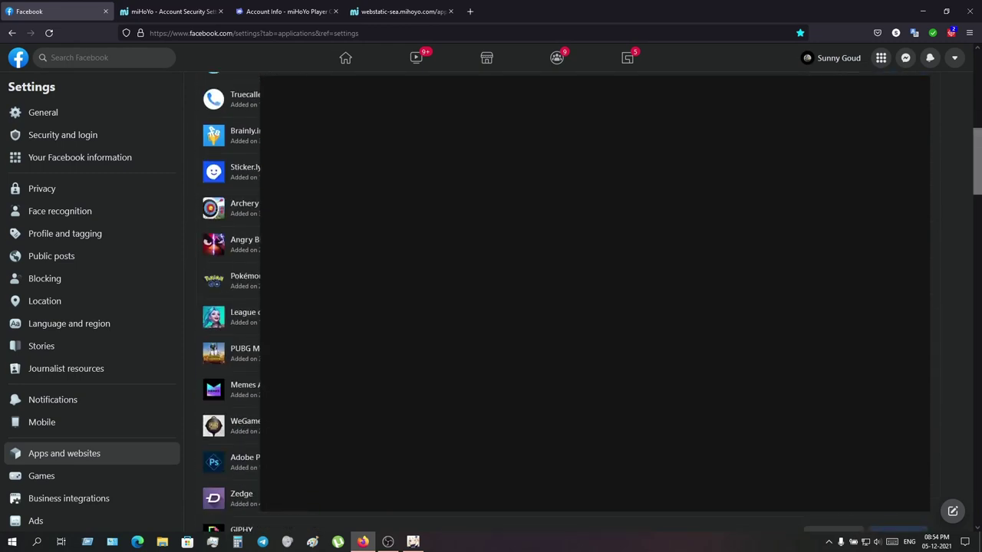
{"action": "scroll", "coordinate": [567, 307], "scroll_direction": "down", "scroll_amount": 2}
{"action": "scroll", "coordinate": [567, 307], "scroll_direction": "up", "scroll_amount": 1}
{"action": "scroll", "coordinate": [568, 307], "scroll_direction": "down", "scroll_amount": 5}
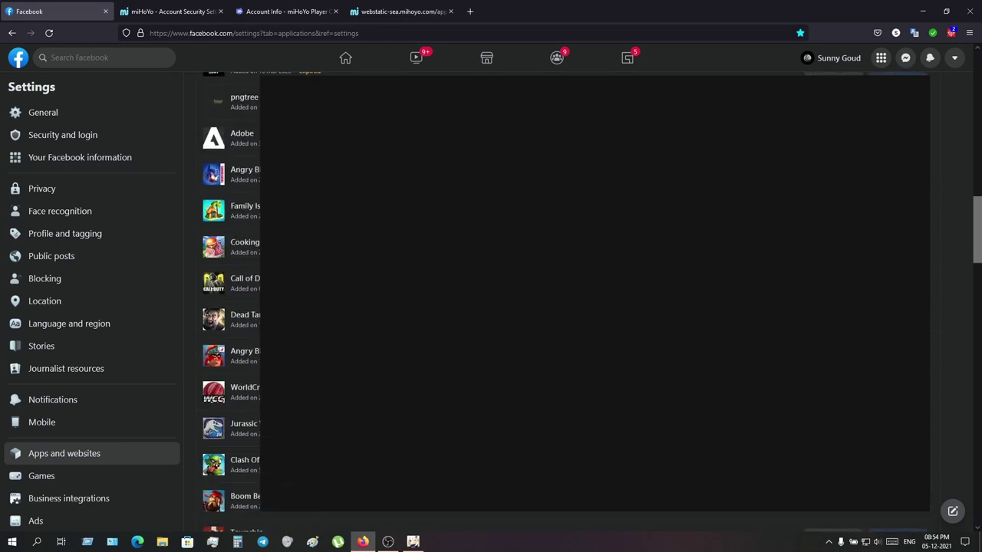
{"action": "scroll", "coordinate": [568, 307], "scroll_direction": "down", "scroll_amount": 3}
{"action": "scroll", "coordinate": [567, 307], "scroll_direction": "up", "scroll_amount": 3}
{"action": "scroll", "coordinate": [567, 307], "scroll_direction": "up", "scroll_amount": 2}
{"action": "scroll", "coordinate": [567, 307], "scroll_direction": "up", "scroll_amount": 3}
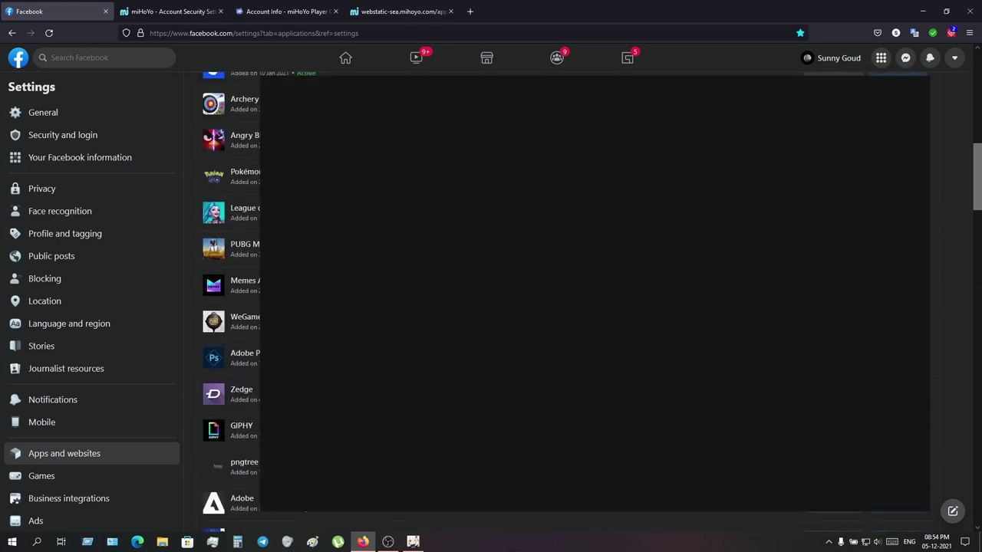
{"action": "scroll", "coordinate": [230, 299], "scroll_direction": "up", "scroll_amount": 2}
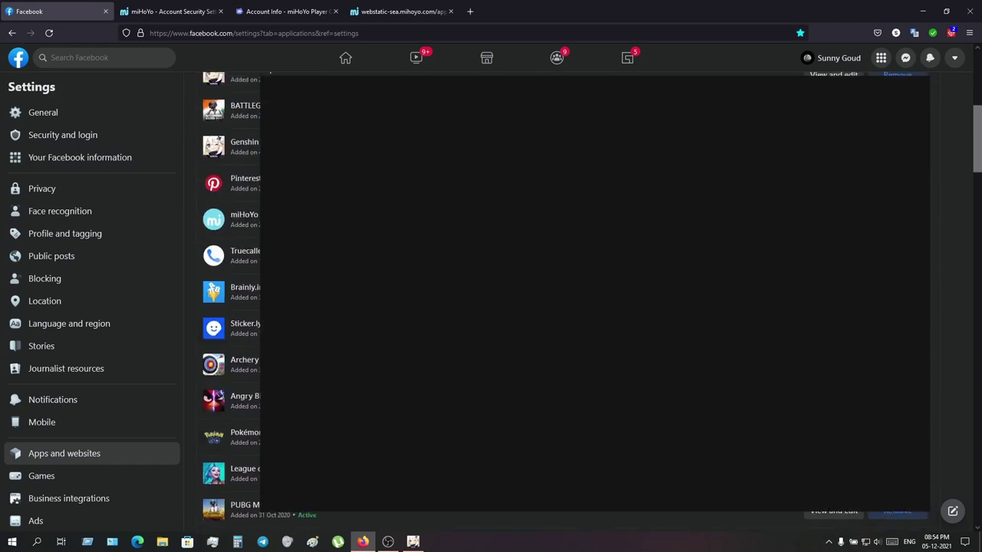
{"action": "scroll", "coordinate": [230, 299], "scroll_direction": "up", "scroll_amount": 2}
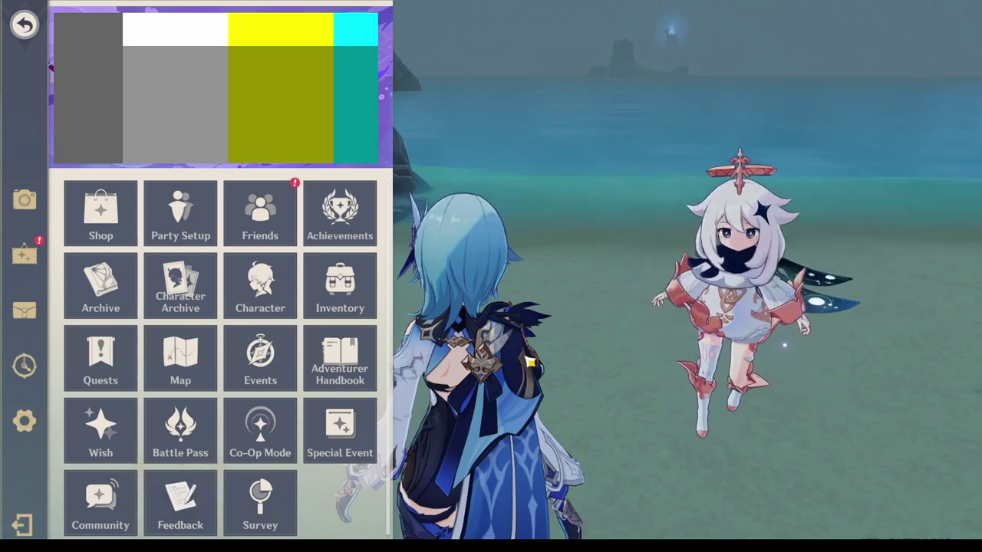
Close the Paimon menu to resume play in the open world with Eula leading.
{"action": "key", "text": "Escape"}
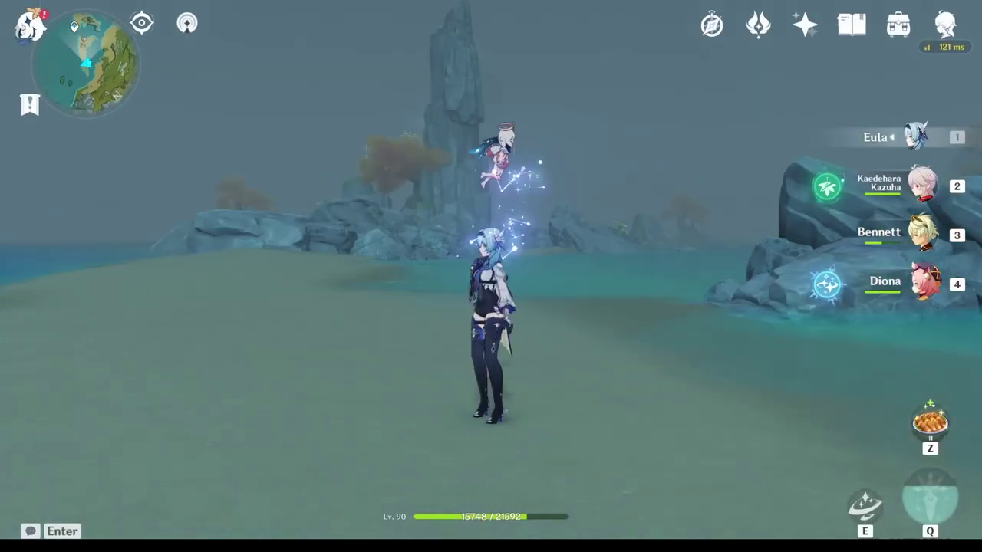